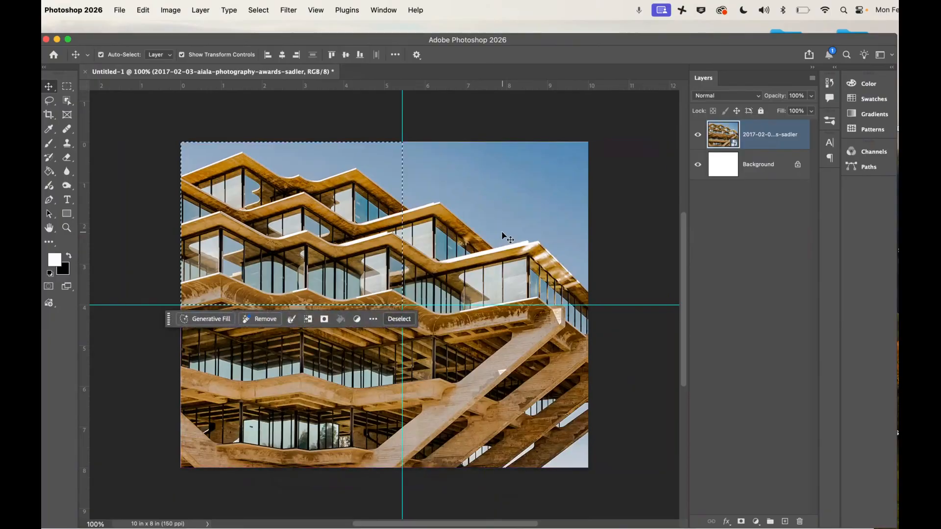
{"action": "key", "text": "super+d"}
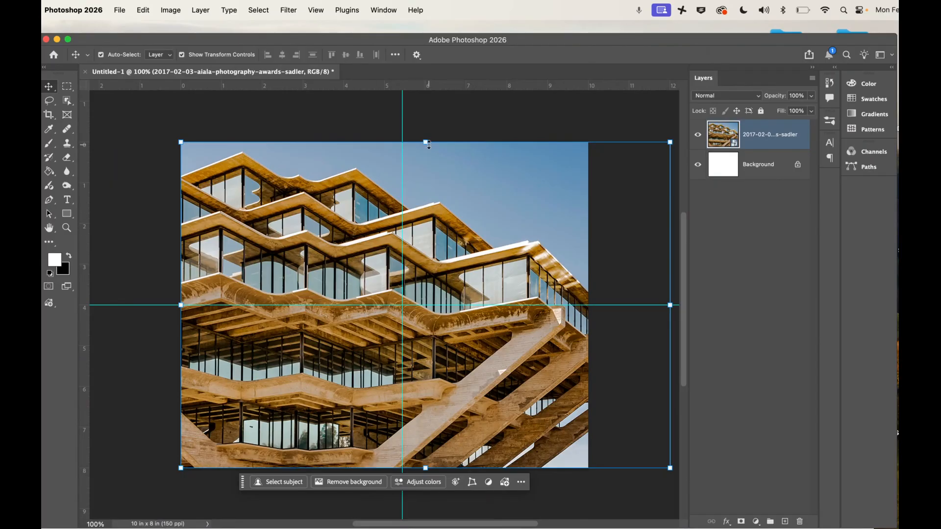
{"action": "key", "text": "super+t"}
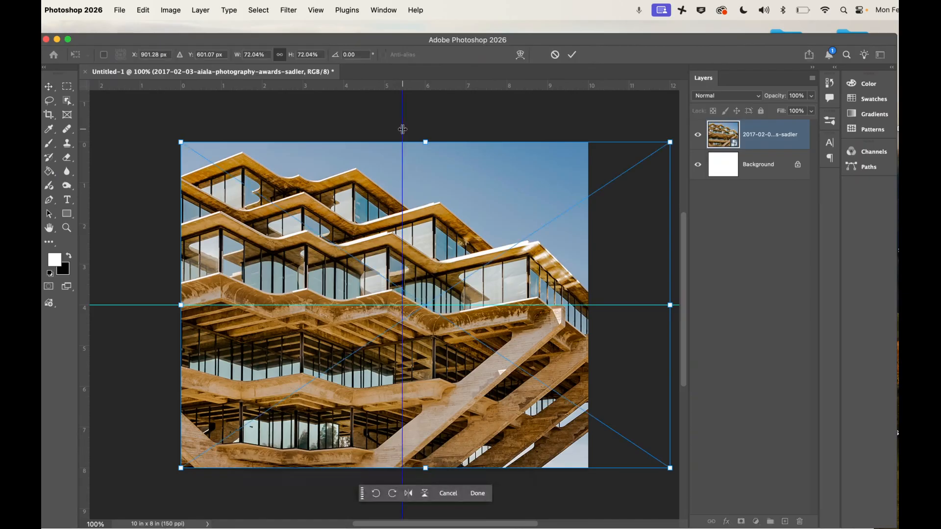
{"action": "key", "text": "Return"}
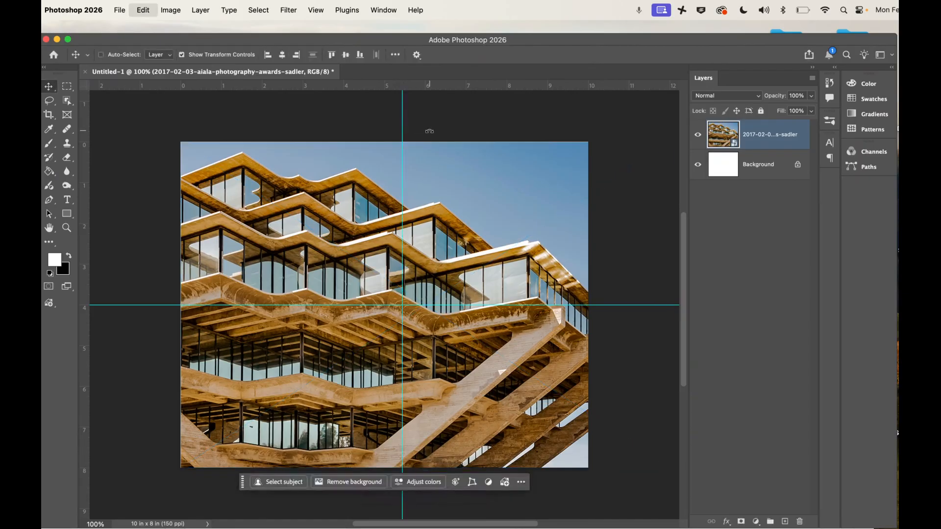
Undo the recent edits back to the state before the two guides were added.
{"action": "key", "text": "super+z"}
{"action": "key", "text": "super+z"}
{"action": "key", "text": "super+z"}
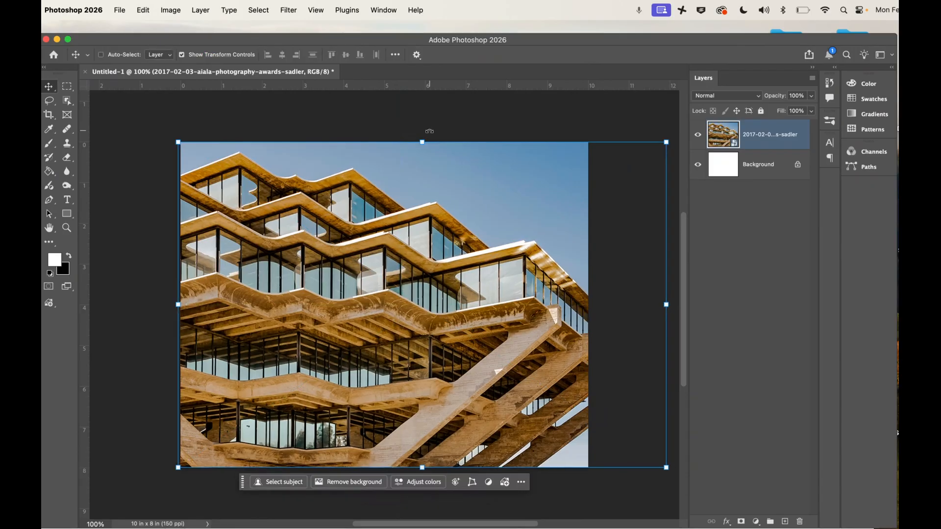
{"action": "key", "text": "super+z"}
{"action": "key", "text": "super+shift+z"}
Check that the rulers are shown and that the ruler units in the Units & Rulers preferences are Inches.
{"action": "left_click", "coordinate": [316, 10]}
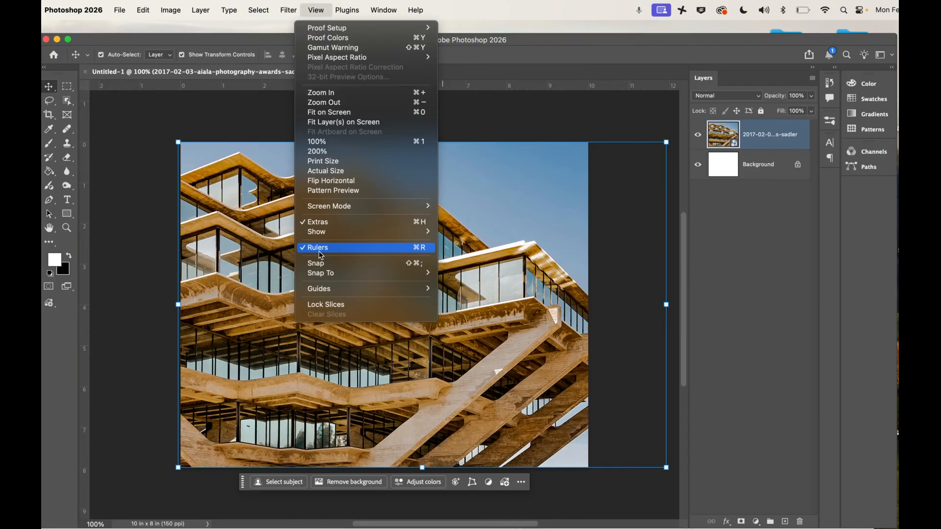
{"action": "left_click", "coordinate": [86, 251]}
{"action": "double_click", "coordinate": [87, 251]}
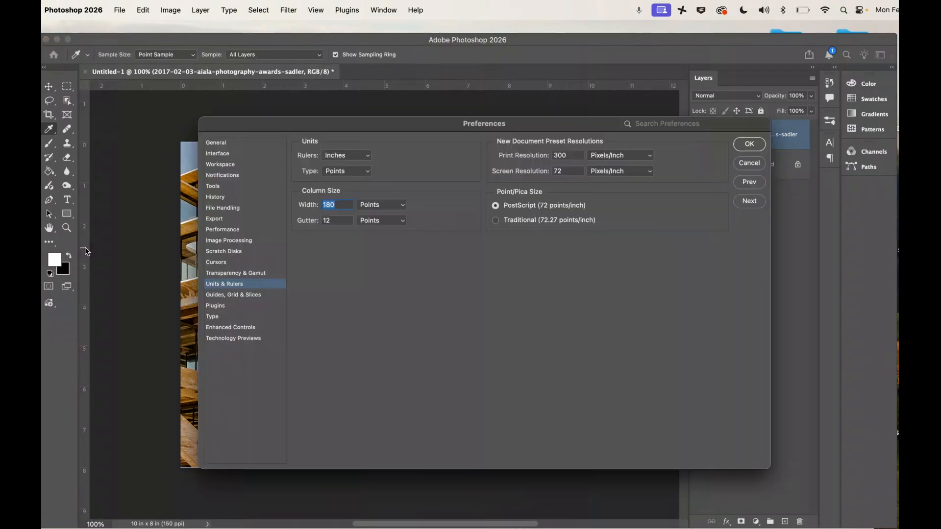
{"action": "left_click", "coordinate": [337, 158]}
{"action": "left_click", "coordinate": [346, 157]}
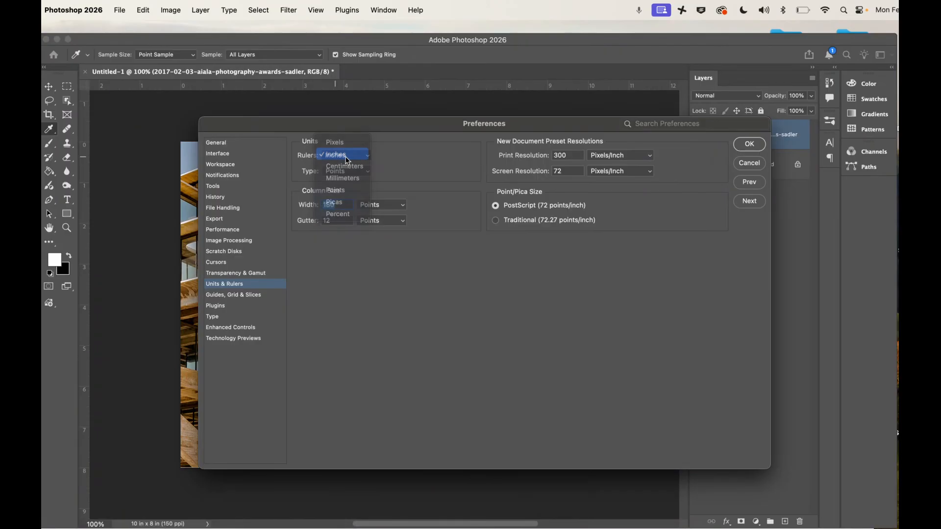
{"action": "left_click", "coordinate": [750, 144]}
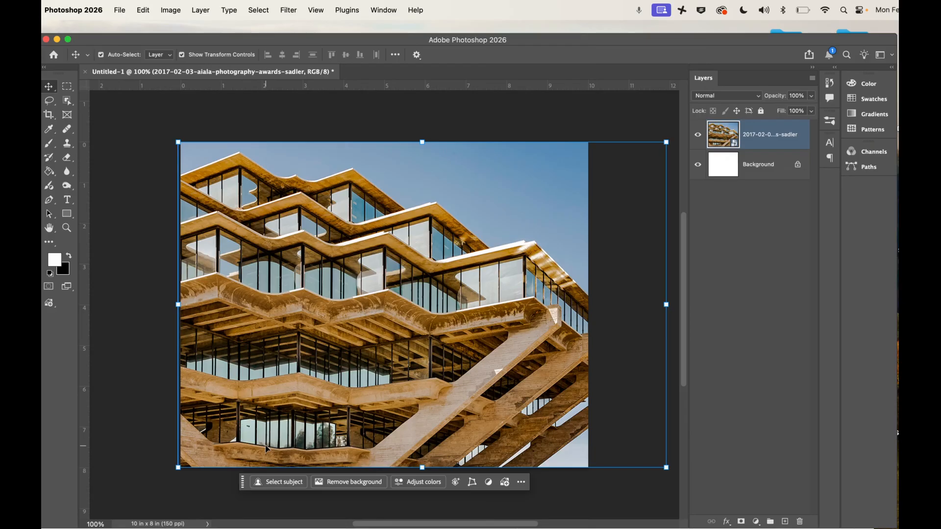
Add a vertical guide at about 5.5 in and a horizontal guide at about 4 in across the photo.
{"action": "left_click_drag", "start_coordinate": [84, 306], "coordinate": [405, 295]}
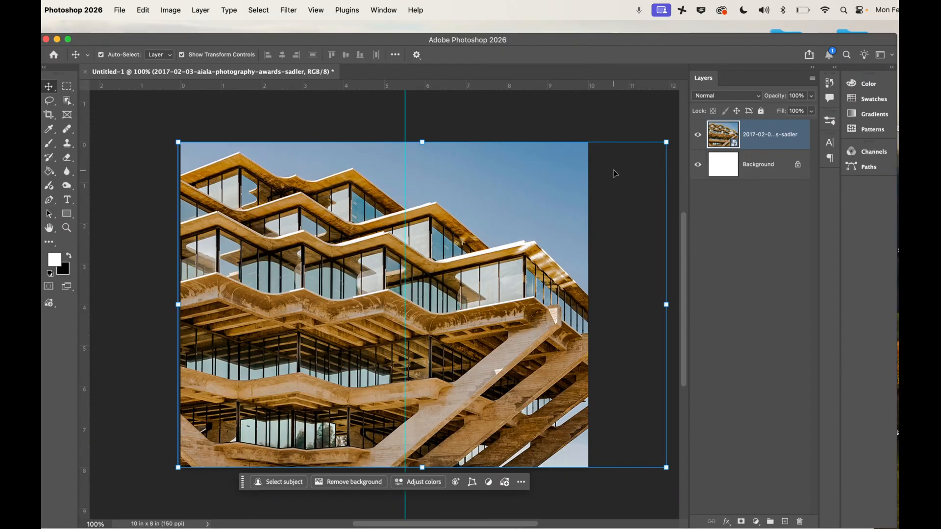
{"action": "left_click", "coordinate": [405, 105]}
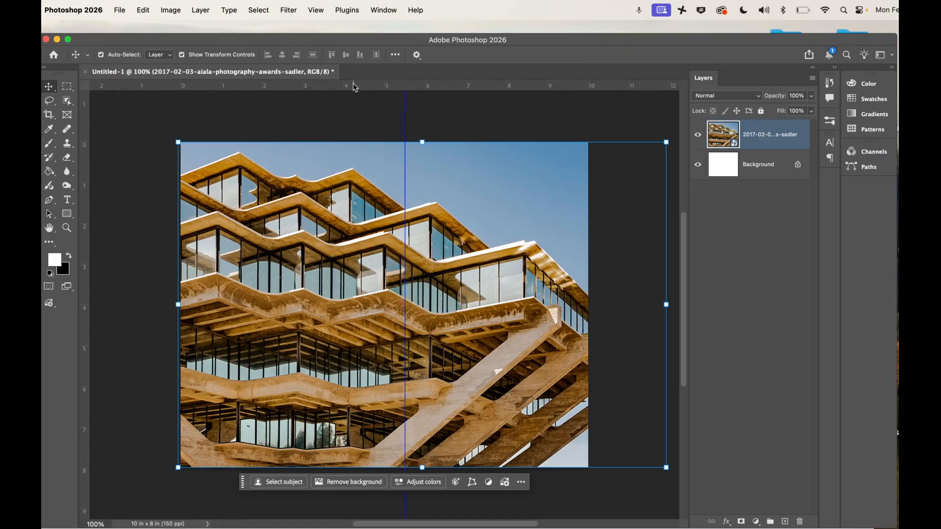
{"action": "left_click_drag", "start_coordinate": [355, 88], "coordinate": [348, 305]}
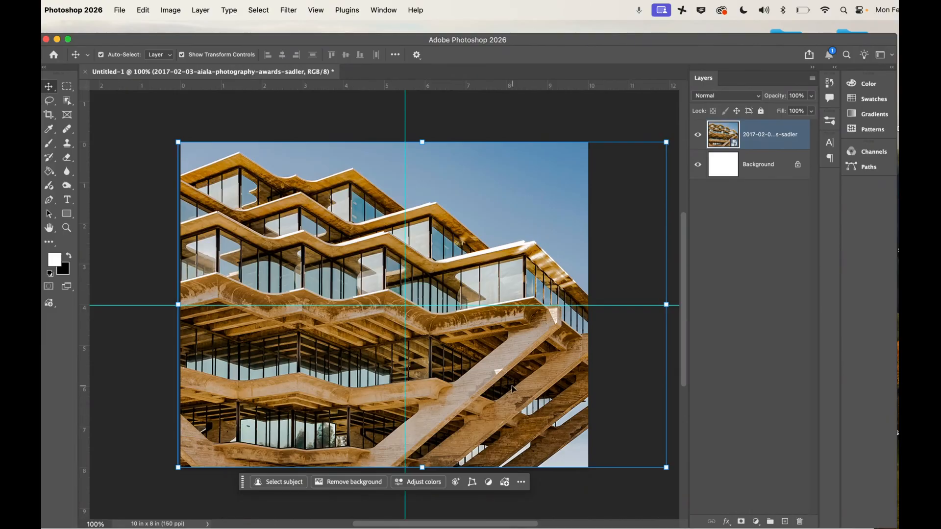
{"action": "left_click", "coordinate": [67, 86]}
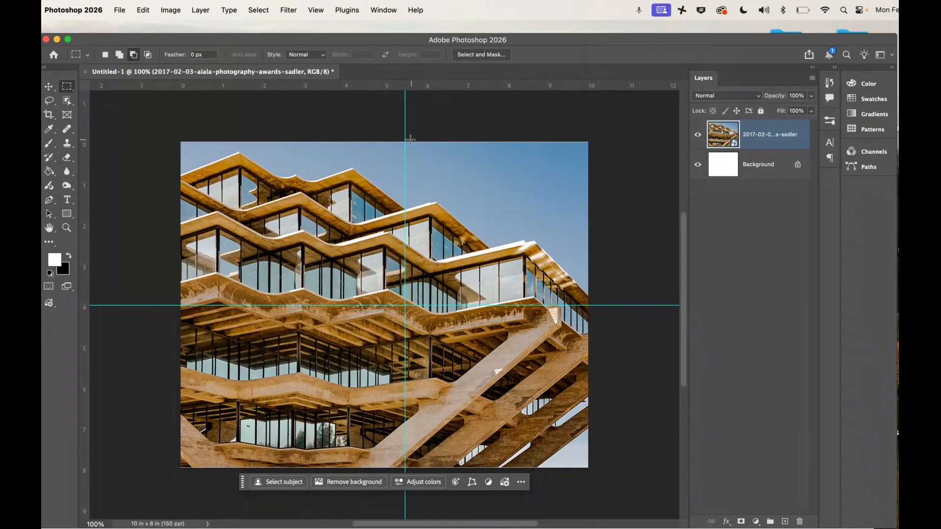
{"action": "left_click_drag", "start_coordinate": [405, 143], "coordinate": [554, 273]}
{"action": "key", "text": "super+d"}
Reposition the vertical guide to about 5 in, at the middle of the canvas, and deselect the photo layer.
{"action": "left_click", "coordinate": [49, 87]}
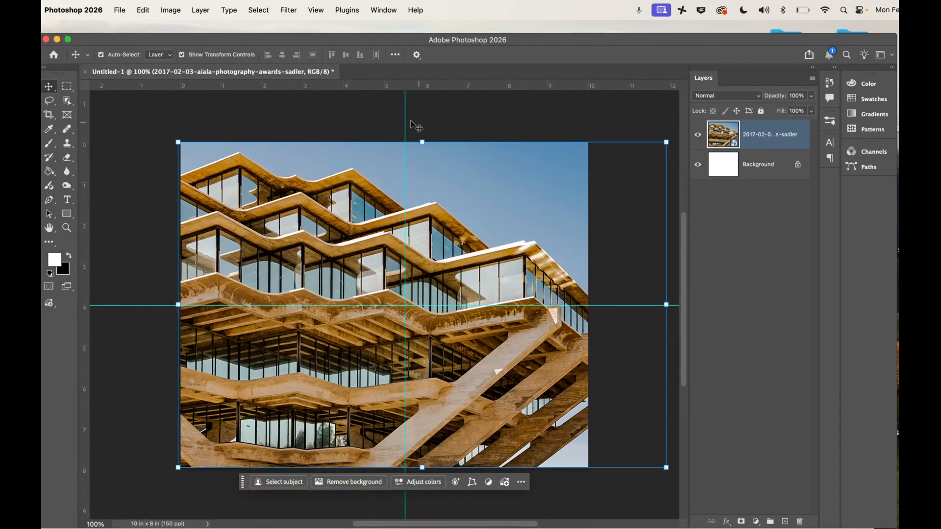
{"action": "left_click_drag", "start_coordinate": [395, 85], "coordinate": [386, 117]}
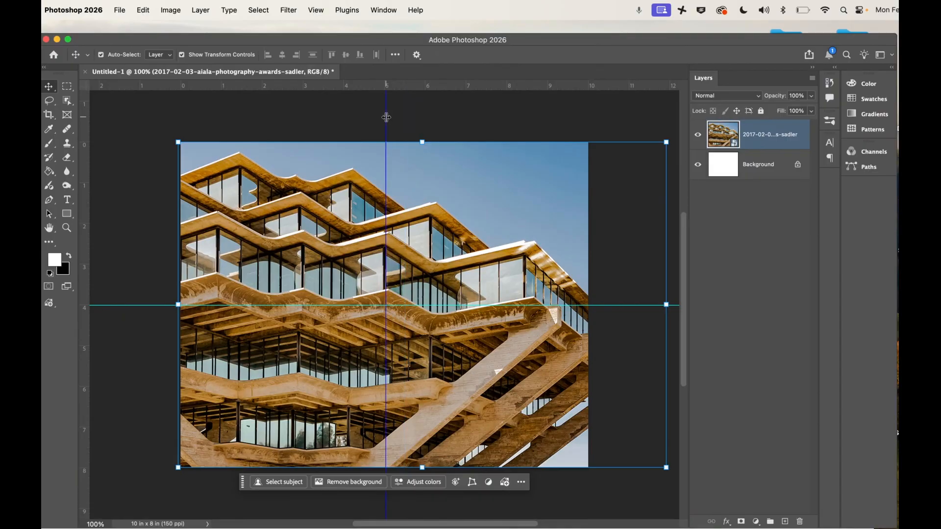
{"action": "left_click", "coordinate": [444, 116]}
{"action": "left_click", "coordinate": [458, 232]}
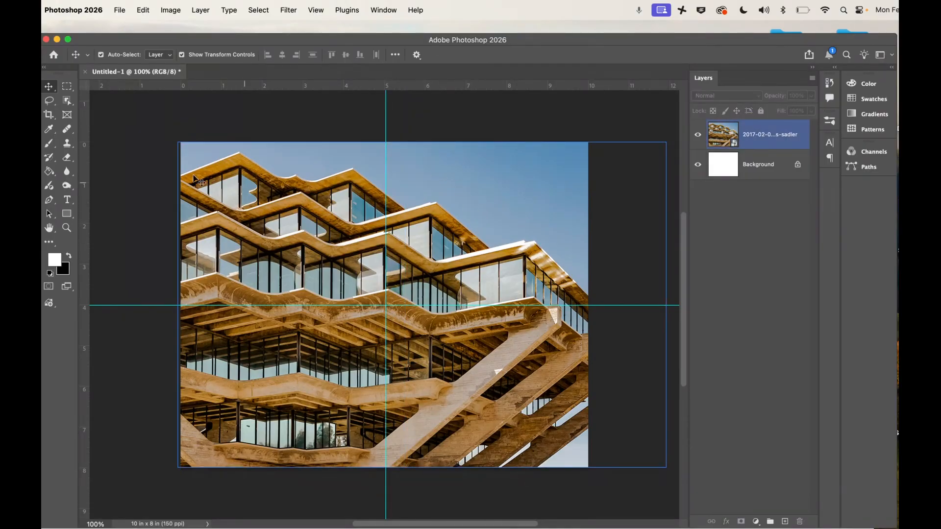
{"action": "left_click", "coordinate": [151, 148]}
Select the upper-right quadrant with a rectangular marquee along the guides and mask the photo layer to it.
{"action": "left_click", "coordinate": [69, 90]}
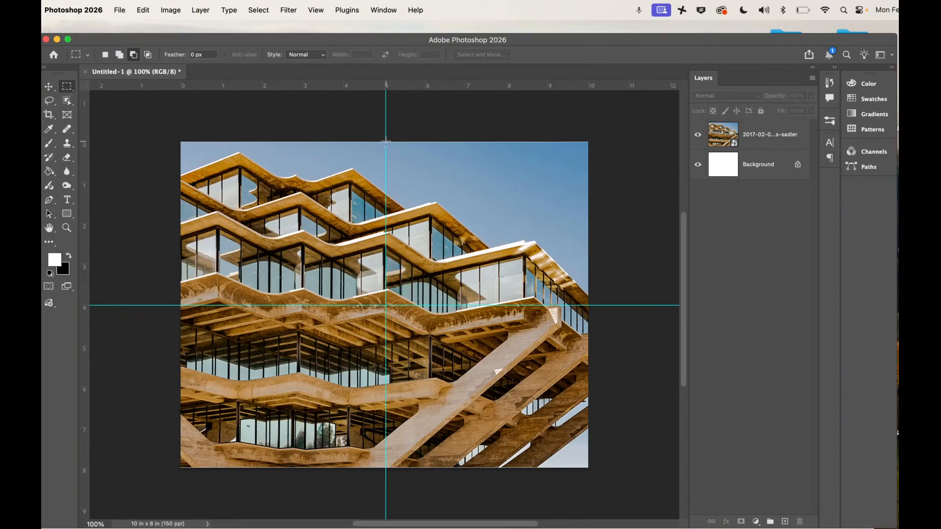
{"action": "left_click_drag", "start_coordinate": [386, 142], "coordinate": [603, 307]}
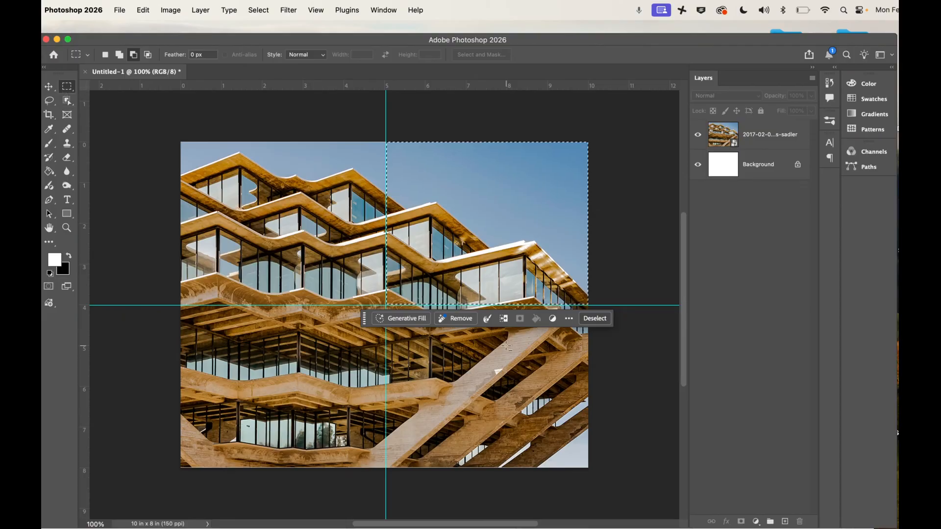
{"action": "left_click", "coordinate": [741, 138]}
{"action": "left_click", "coordinate": [520, 319]}
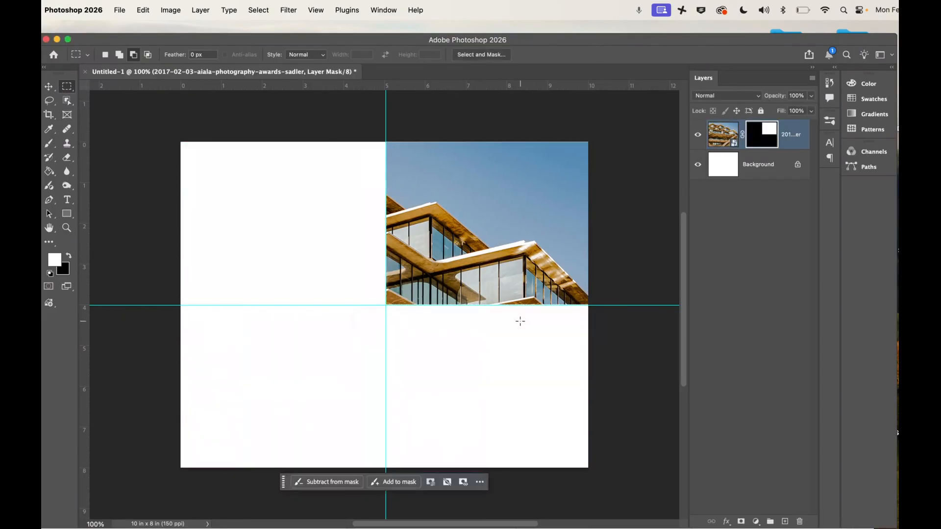
Duplicate the masked photo layer and flip the copy horizontally.
{"action": "key", "text": "v"}
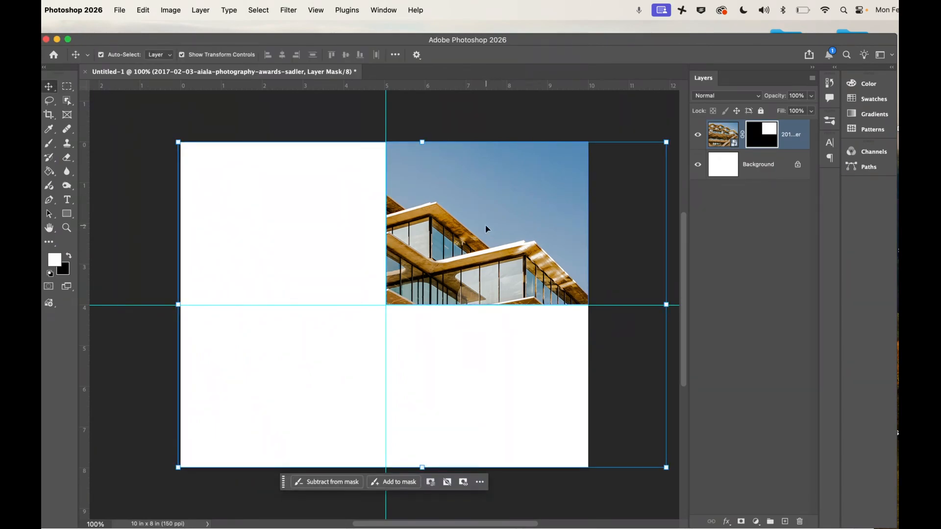
{"action": "key", "text": "super+j"}
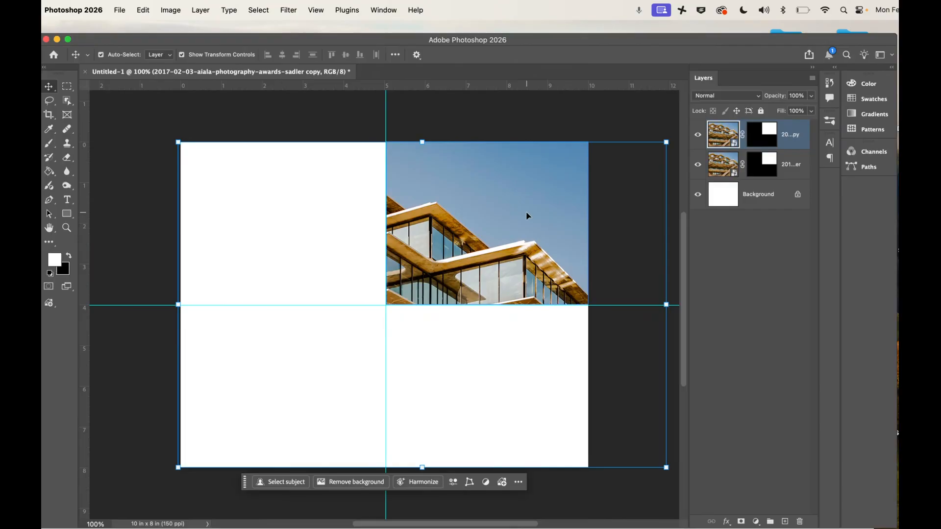
{"action": "left_click", "coordinate": [142, 10]}
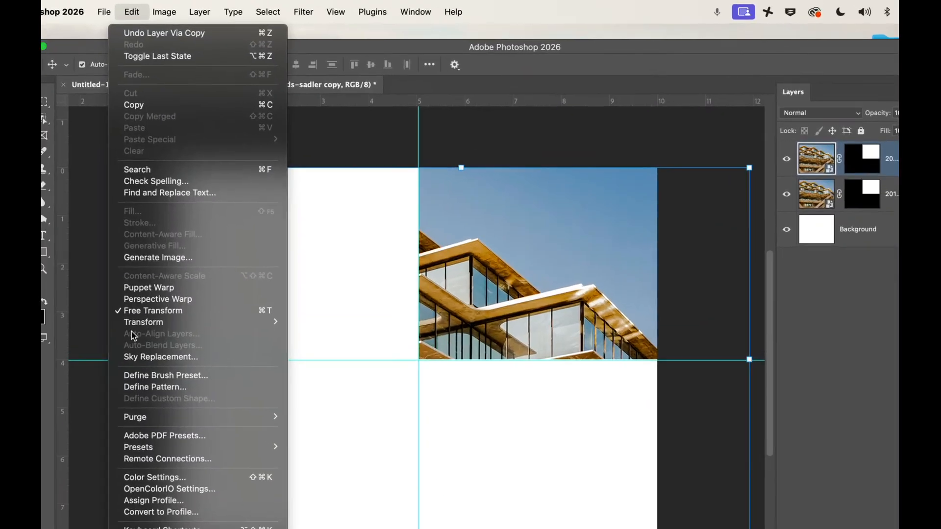
{"action": "mouse_move", "coordinate": [148, 272]}
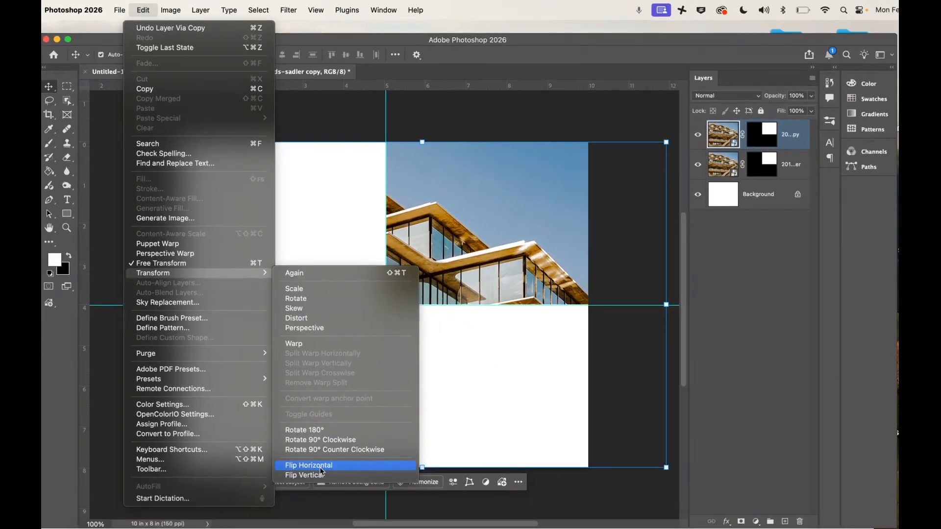
{"action": "left_click", "coordinate": [317, 467]}
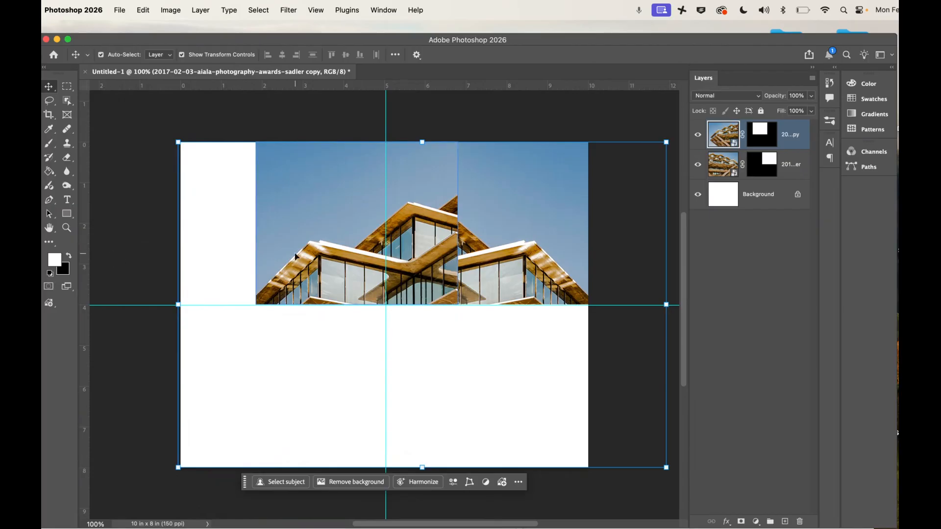
Move the flipped copy into the upper-left quadrant and nudge it until it meets the original at the centre guide.
{"action": "left_click_drag", "start_coordinate": [307, 252], "coordinate": [237, 265]}
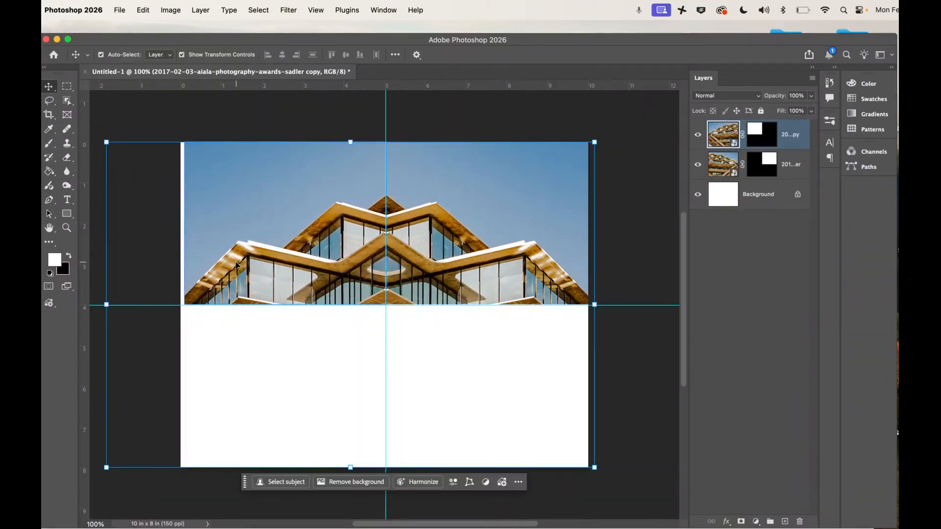
{"action": "key", "text": "Left"}
{"action": "key", "text": "Left"}
{"action": "key", "text": "Left"}
{"action": "key", "text": "Left"}
{"action": "key", "text": "Left"}
{"action": "key", "text": "Left"}
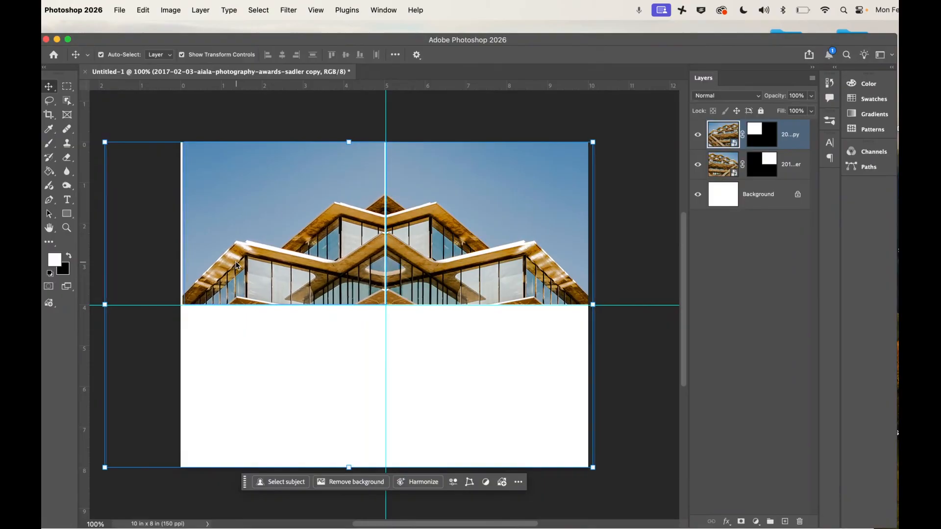
{"action": "key", "text": "Right"}
{"action": "key", "text": "Right"}
{"action": "key", "text": "Right"}
{"action": "key", "text": "Right"}
{"action": "key", "text": "Right"}
{"action": "key", "text": "Right"}
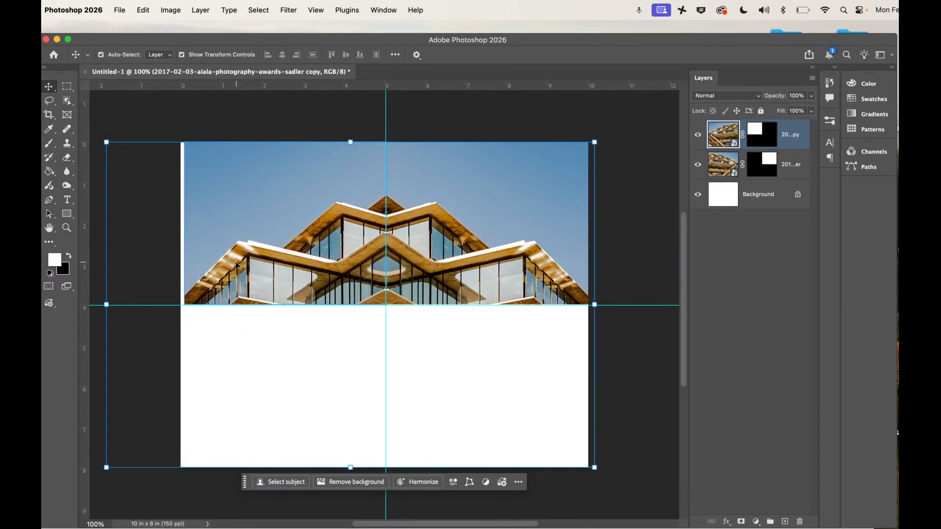
{"action": "left_click", "coordinate": [164, 325]}
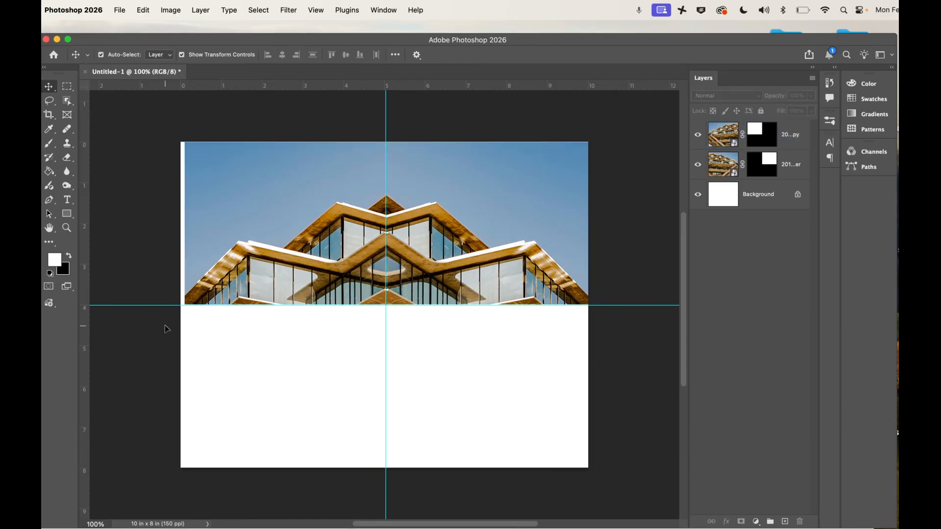
Duplicate both upper quadrant layers together and flip the copies vertically to fill the lower half.
{"action": "left_click", "coordinate": [298, 217]}
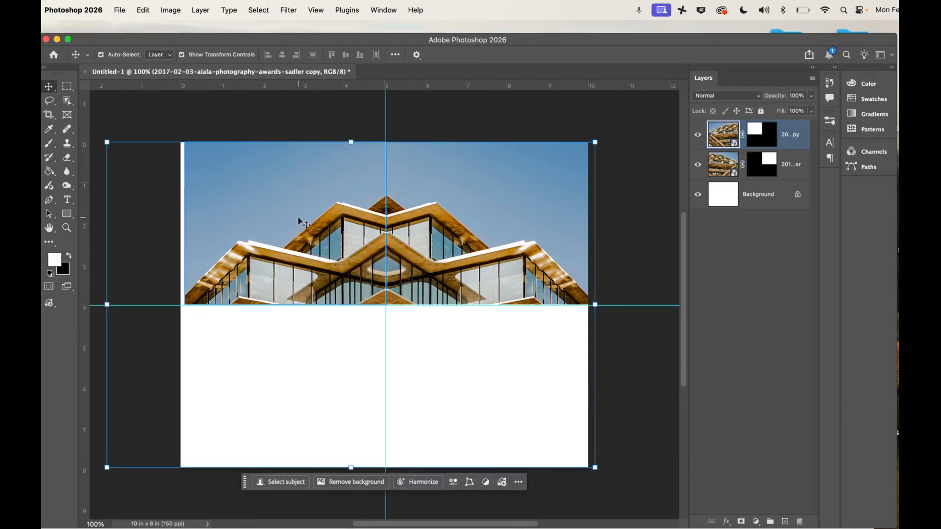
{"action": "left_click", "coordinate": [790, 157], "text": "shift"}
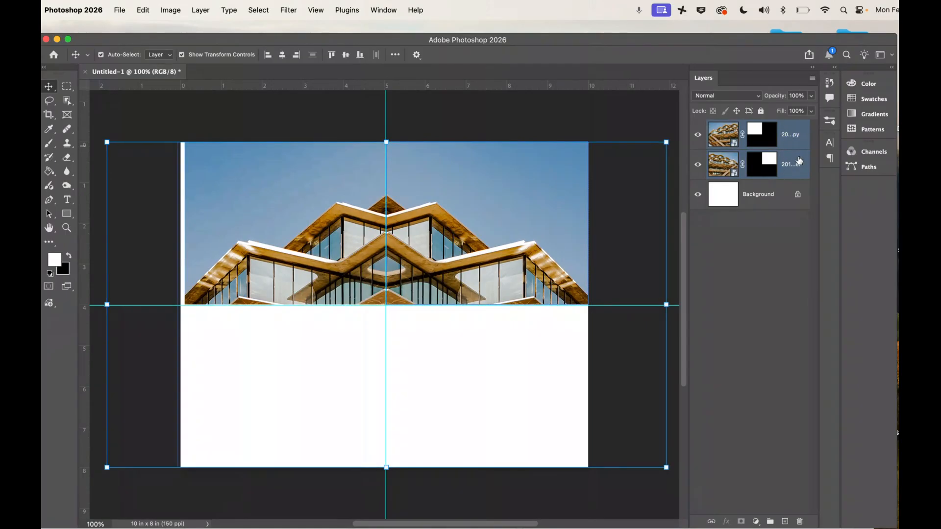
{"action": "key", "text": "super+j"}
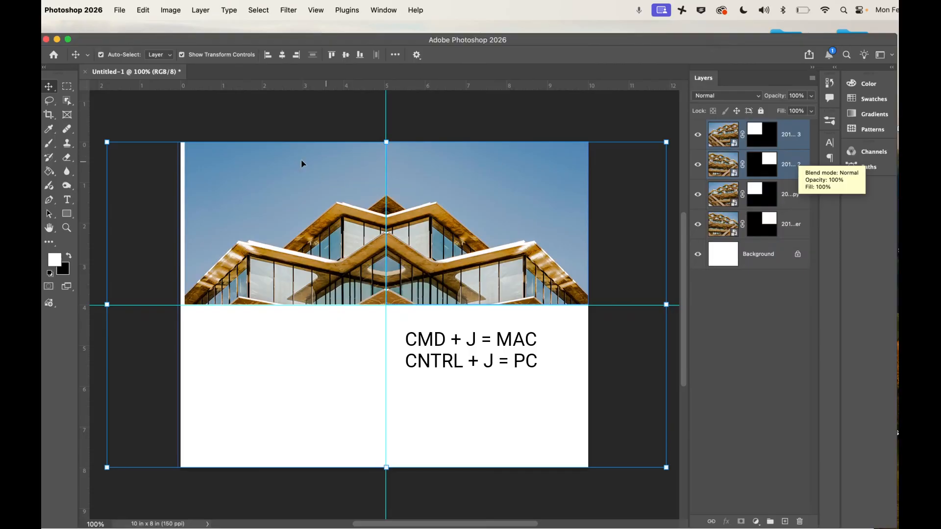
{"action": "left_click", "coordinate": [143, 10]}
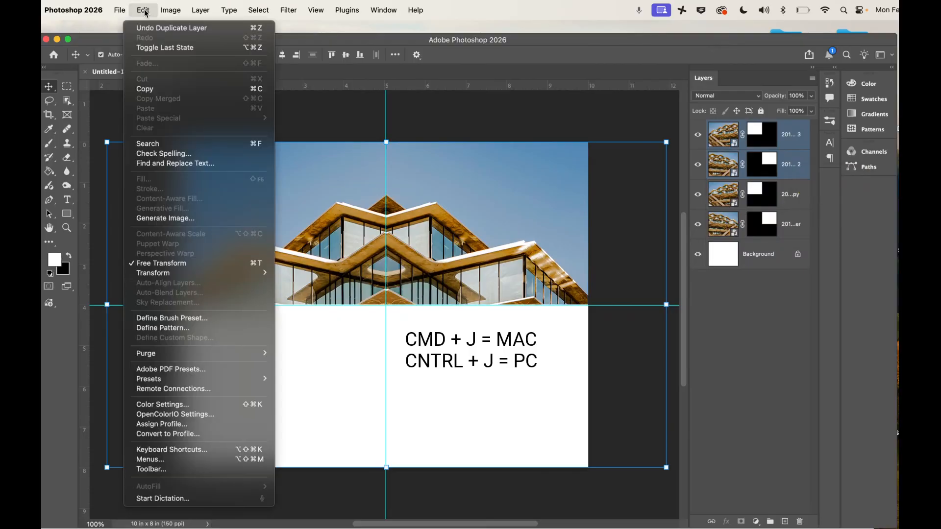
{"action": "mouse_move", "coordinate": [147, 274]}
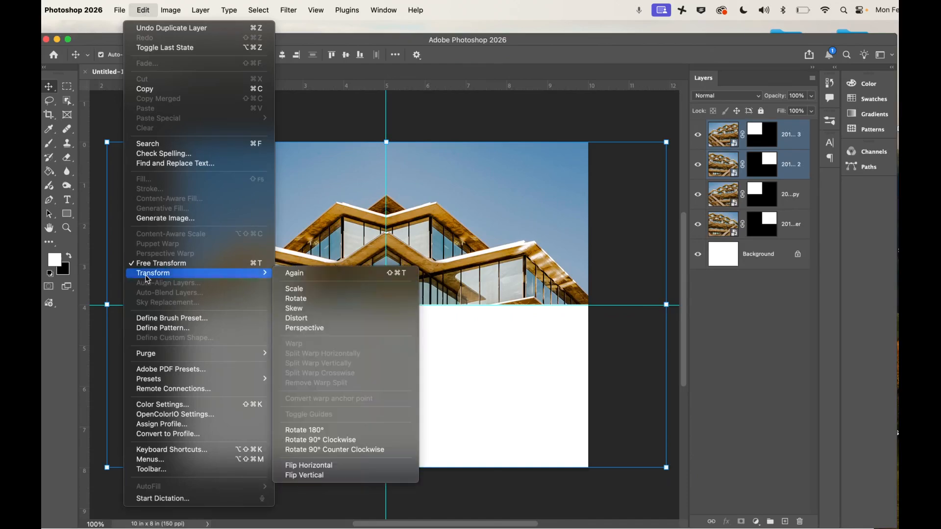
{"action": "left_click", "coordinate": [304, 476]}
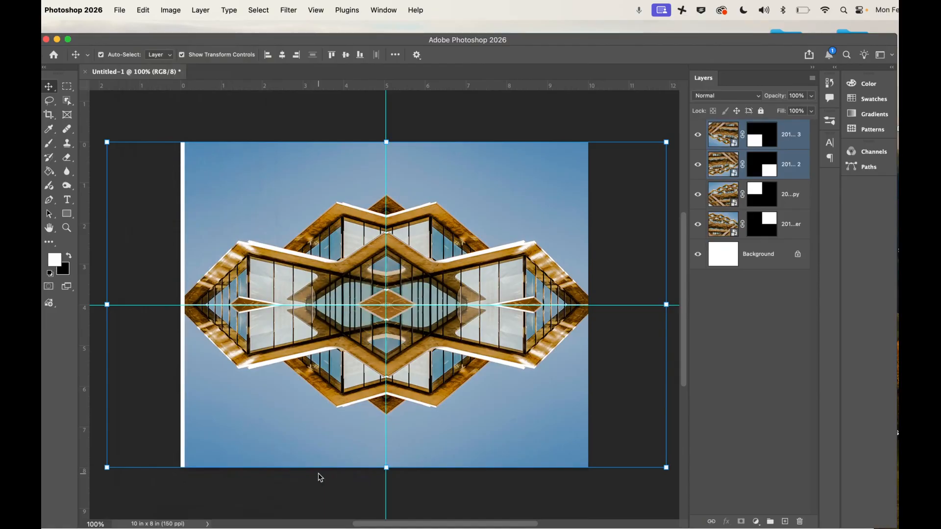
Select all four quadrant layers and enlarge them together until the composition covers the full canvas width.
{"action": "left_click", "coordinate": [242, 231], "text": "shift"}
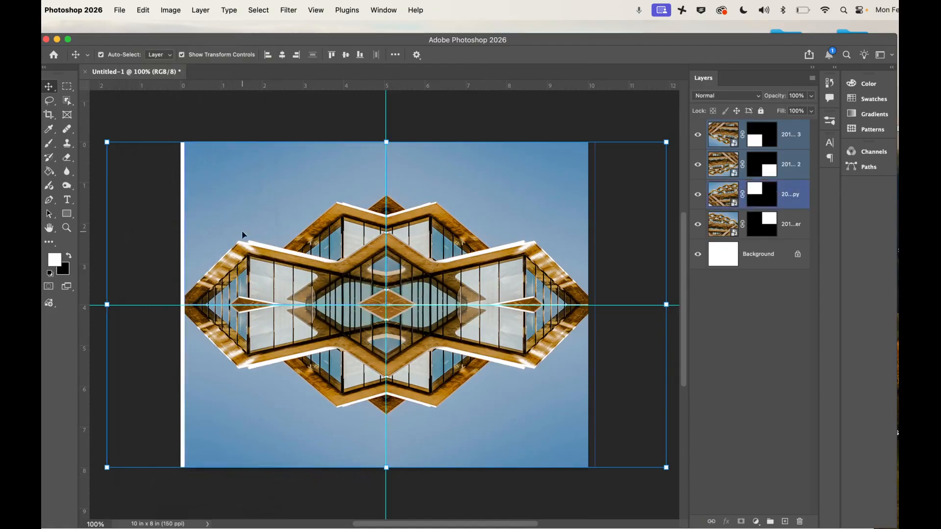
{"action": "left_click", "coordinate": [363, 176], "text": "shift"}
{"action": "left_click", "coordinate": [540, 189], "text": "shift"}
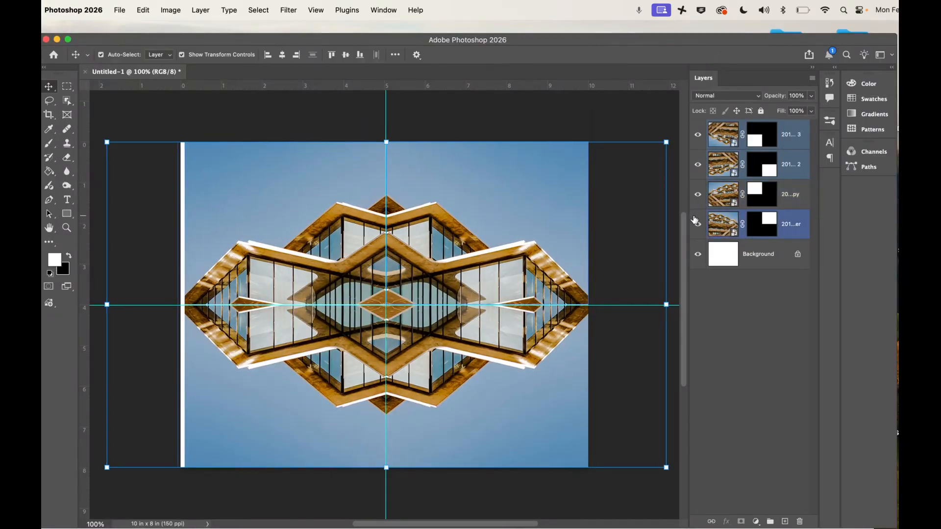
{"action": "left_click", "coordinate": [804, 225], "text": "shift"}
{"action": "left_click", "coordinate": [799, 139]}
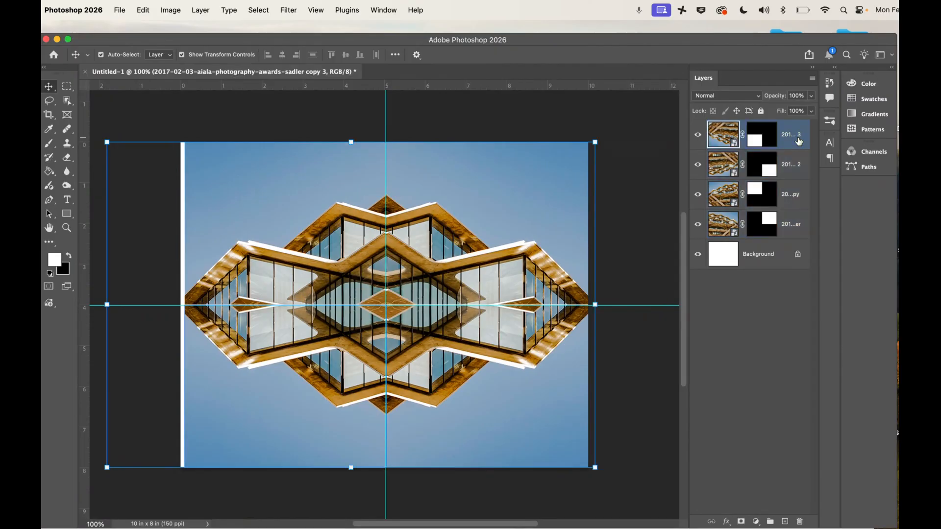
{"action": "left_click", "coordinate": [799, 222], "text": "shift"}
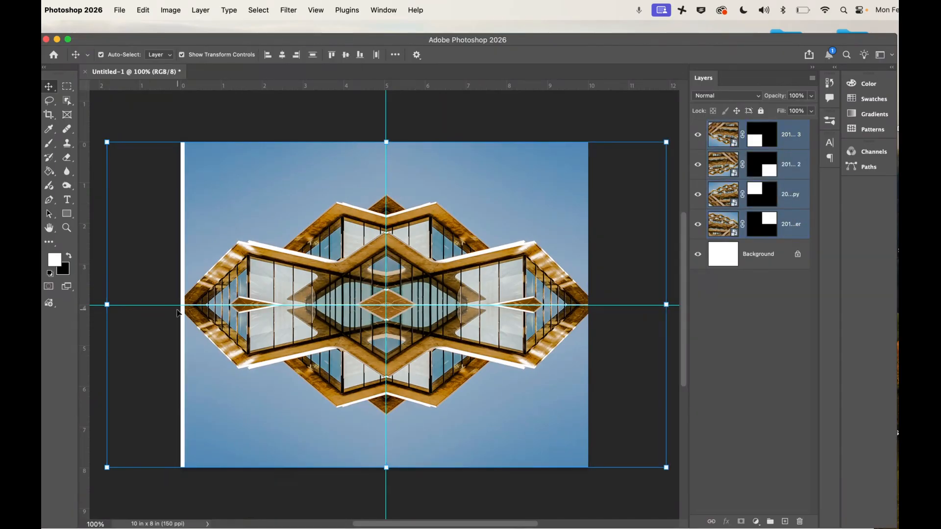
{"action": "left_click_drag", "start_coordinate": [106, 305], "coordinate": [99, 305]}
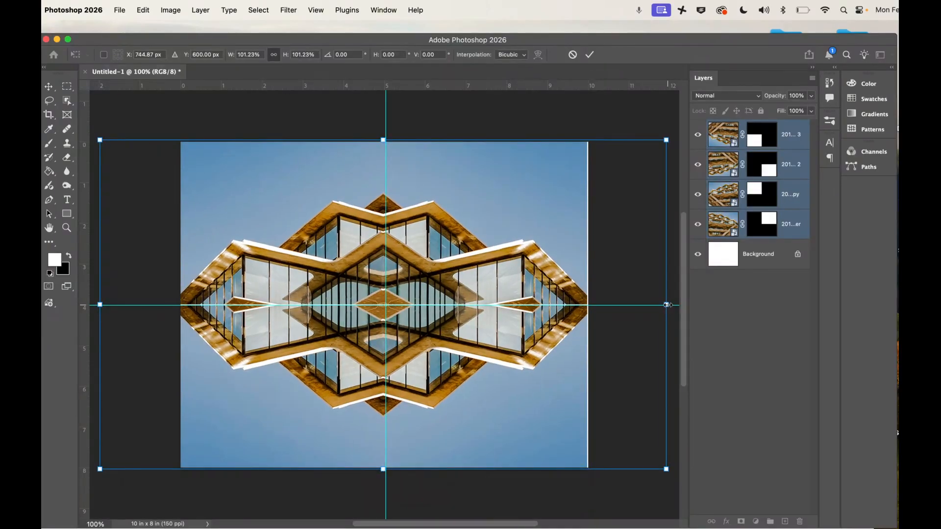
{"action": "left_click_drag", "start_coordinate": [667, 305], "coordinate": [670, 305]}
{"action": "key", "text": "Return"}
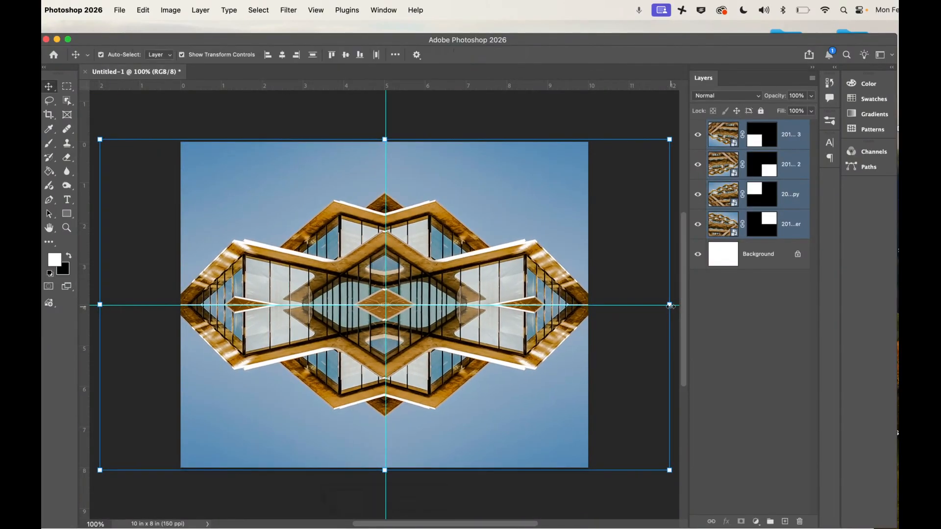
Deselect the layers and remove the vertical and horizontal guides from the canvas.
{"action": "left_click", "coordinate": [474, 121]}
{"action": "left_click_drag", "start_coordinate": [385, 113], "coordinate": [85, 163]}
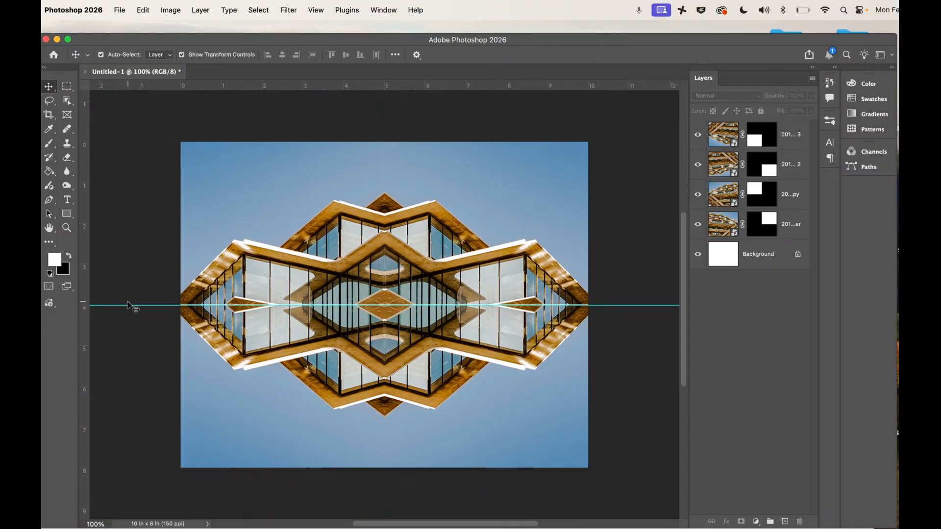
{"action": "left_click_drag", "start_coordinate": [130, 307], "coordinate": [126, 86]}
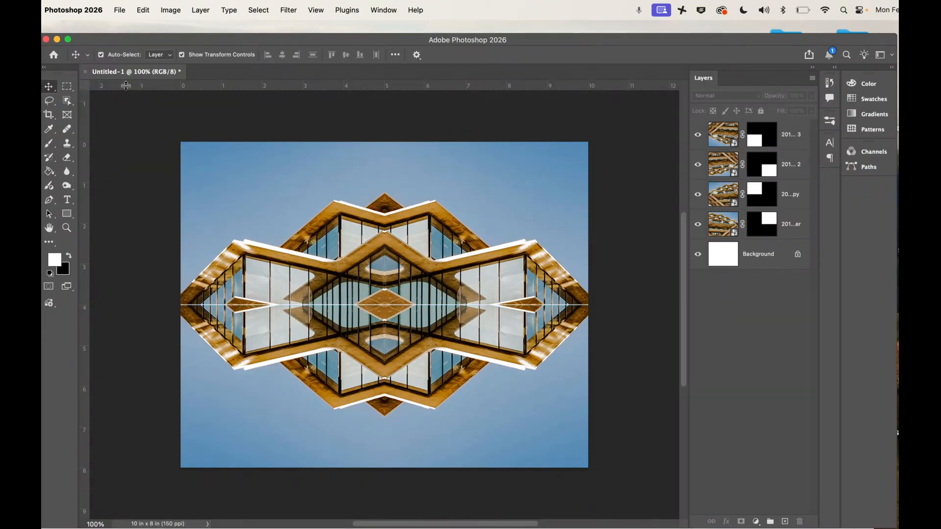
Nudge the two lower quadrant layers up together to close the thin horizontal seam with the upper half, and deselect them.
{"action": "left_click", "coordinate": [795, 175]}
{"action": "left_click", "coordinate": [797, 135], "text": "shift"}
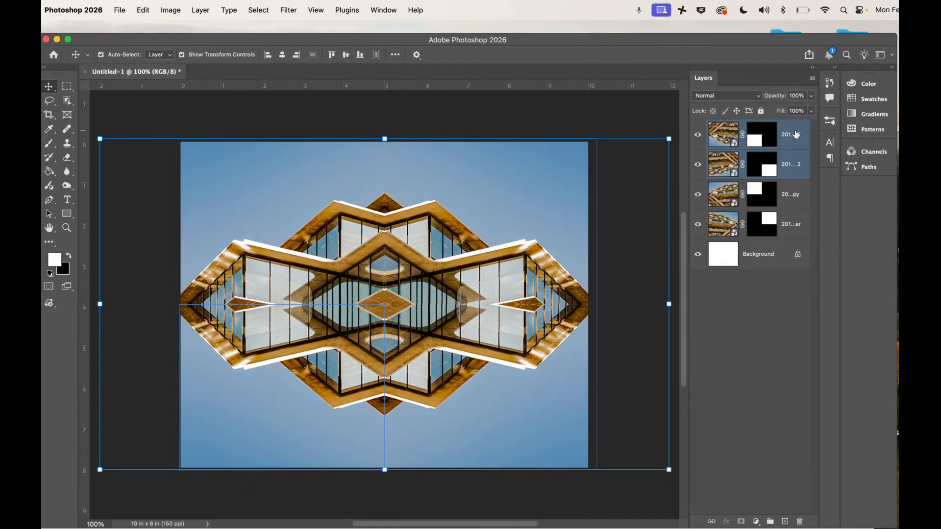
{"action": "left_click", "coordinate": [568, 113]}
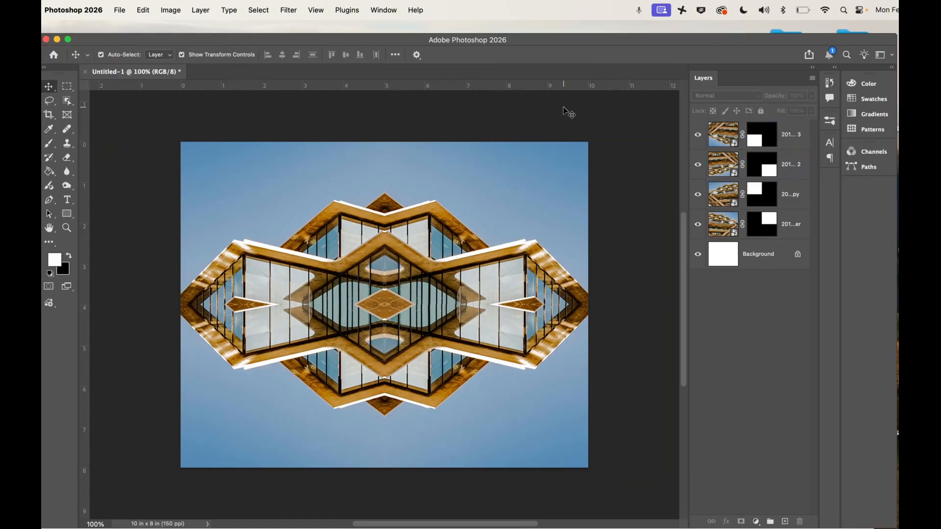
{"action": "left_click", "coordinate": [405, 132]}
{"action": "left_click", "coordinate": [388, 193]}
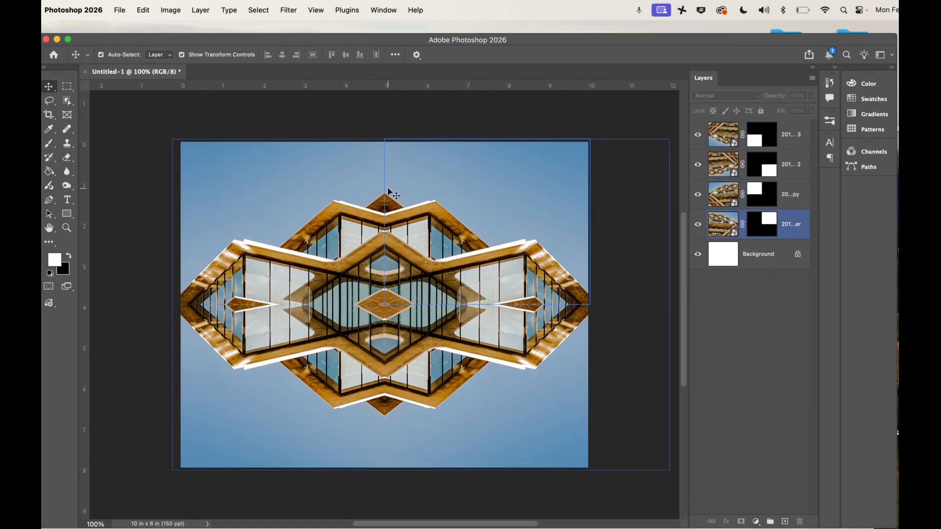
Quick-export the finished mirrored composition as a PNG.
{"action": "left_click", "coordinate": [120, 10]}
{"action": "mouse_move", "coordinate": [145, 187]}
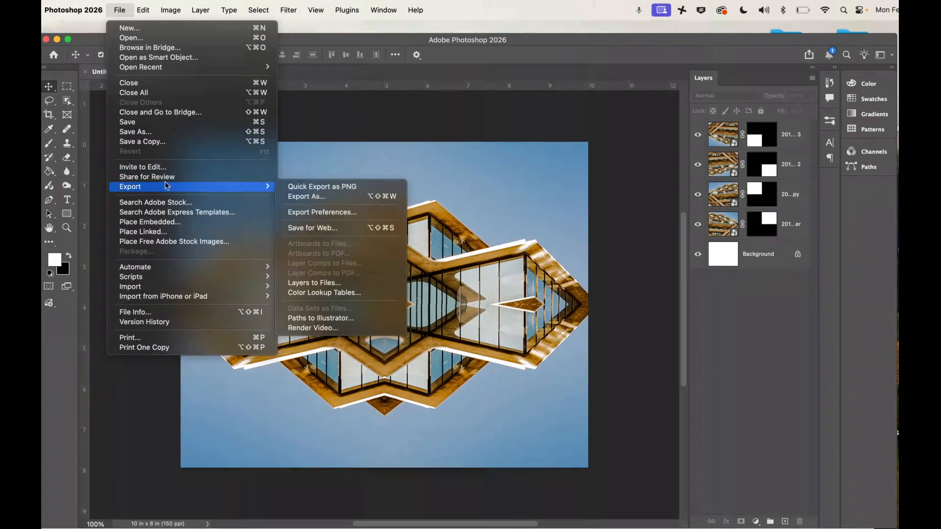
{"action": "left_click", "coordinate": [339, 191]}
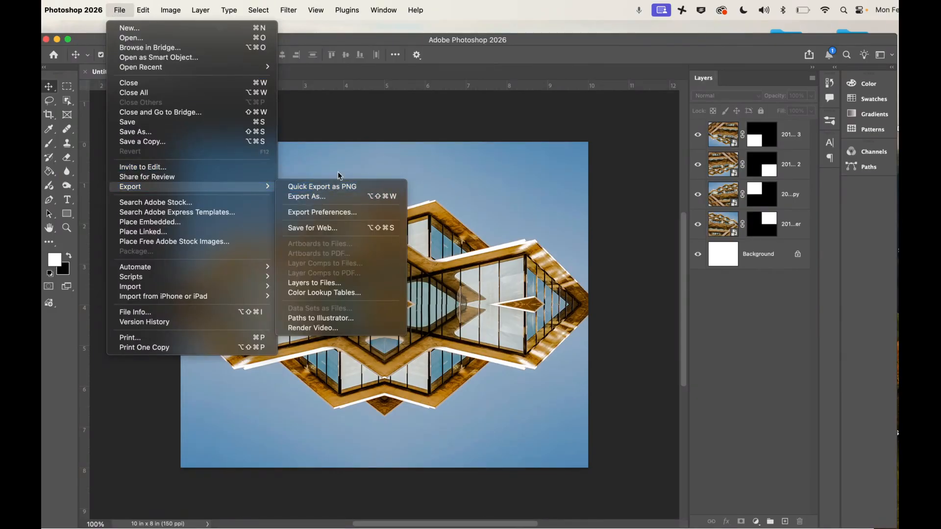